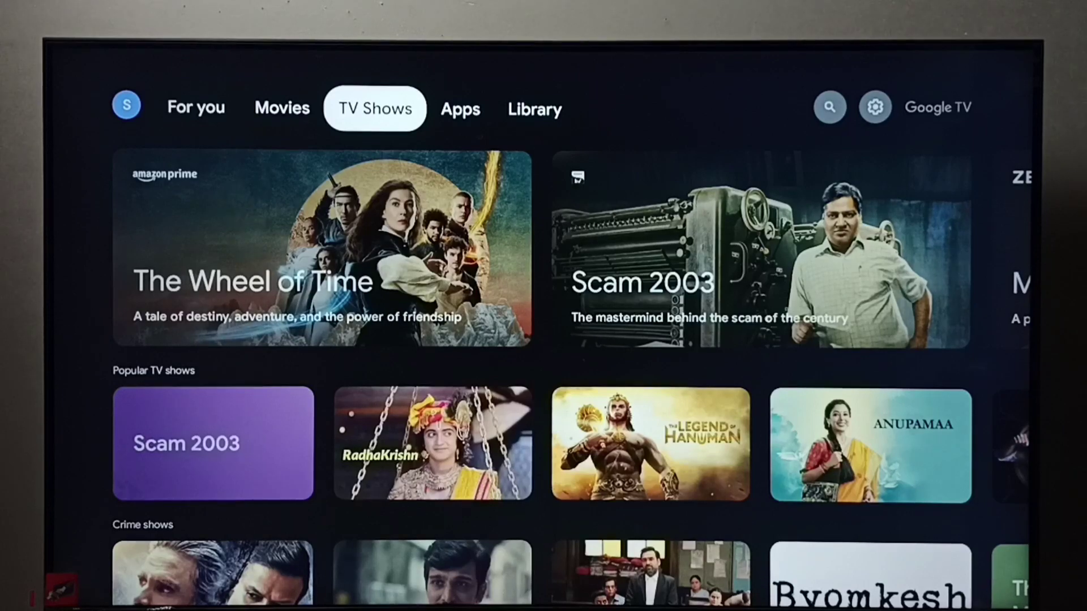
# Move along the top bar past Apps and Library to the settings gear.
pyautogui.press('Right')
pyautogui.press('Right')
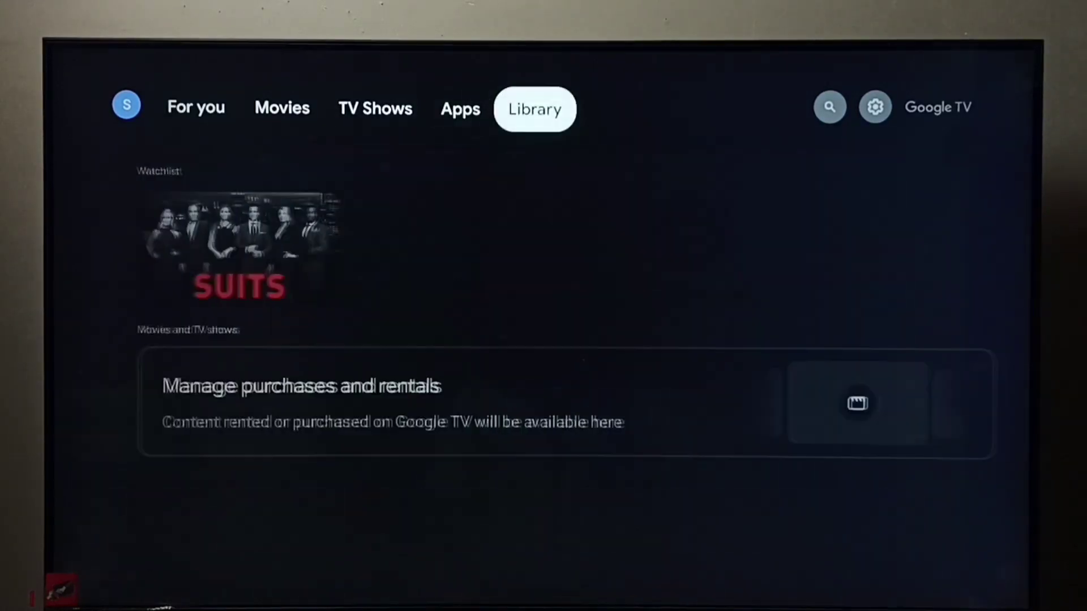
pyautogui.press('Right')
pyautogui.press('Right')
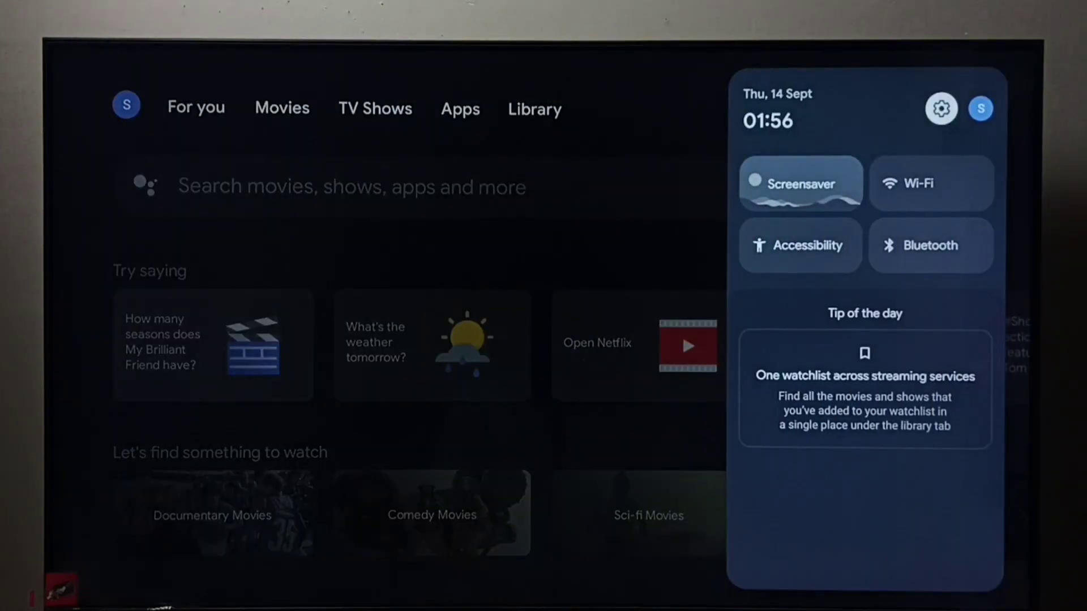
pyautogui.press('Right')
# Open the full Settings screen and go into the Apps category.
pyautogui.press('Left')
pyautogui.press('Return')
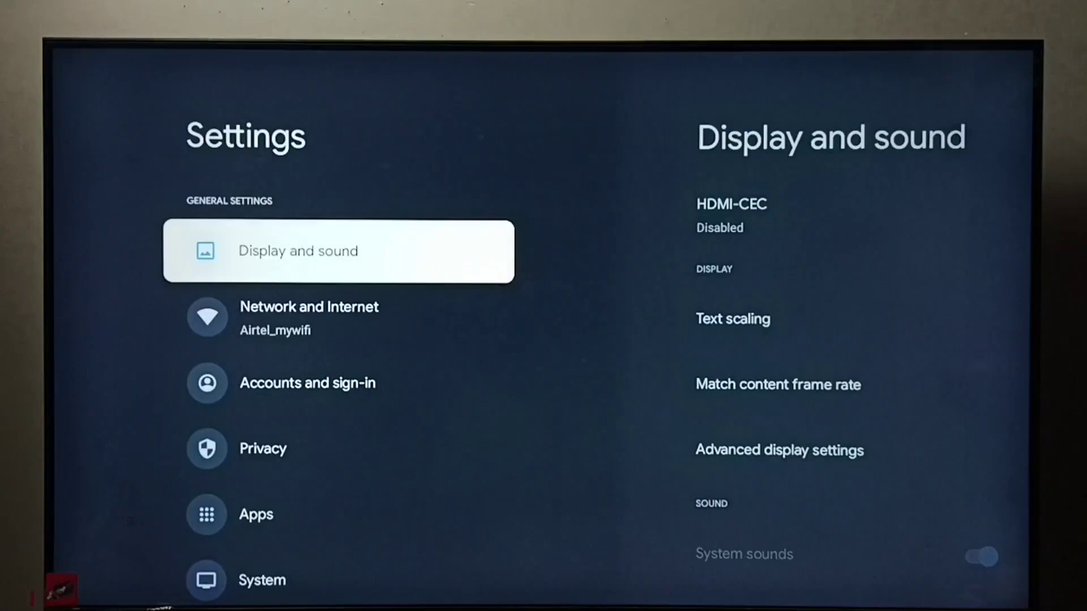
pyautogui.press('Down')
pyautogui.press('Down')
pyautogui.press('Down')
pyautogui.press('Down')
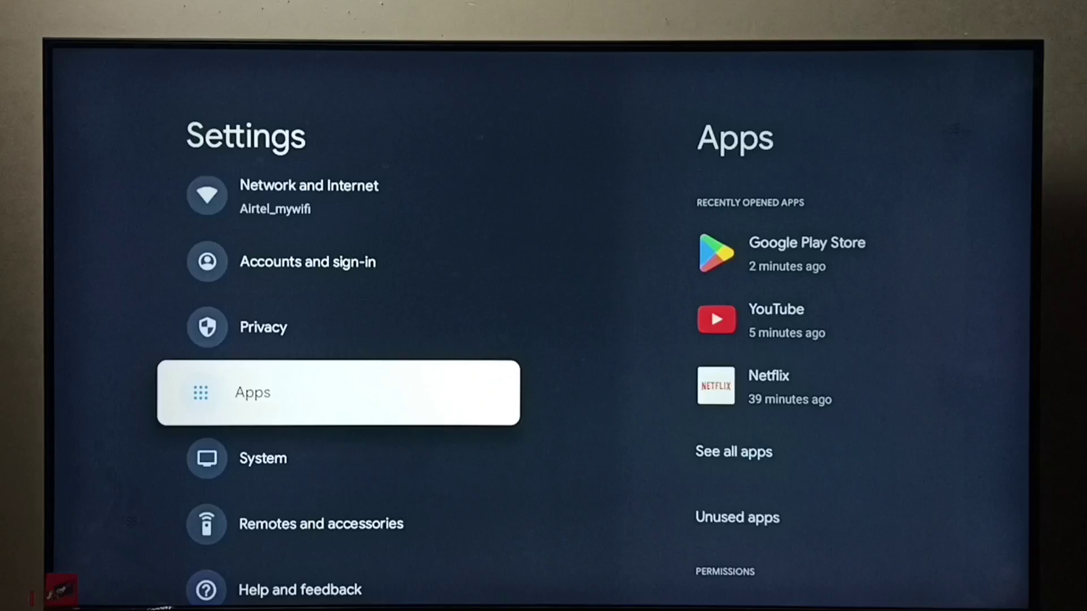
pyautogui.press('Return')
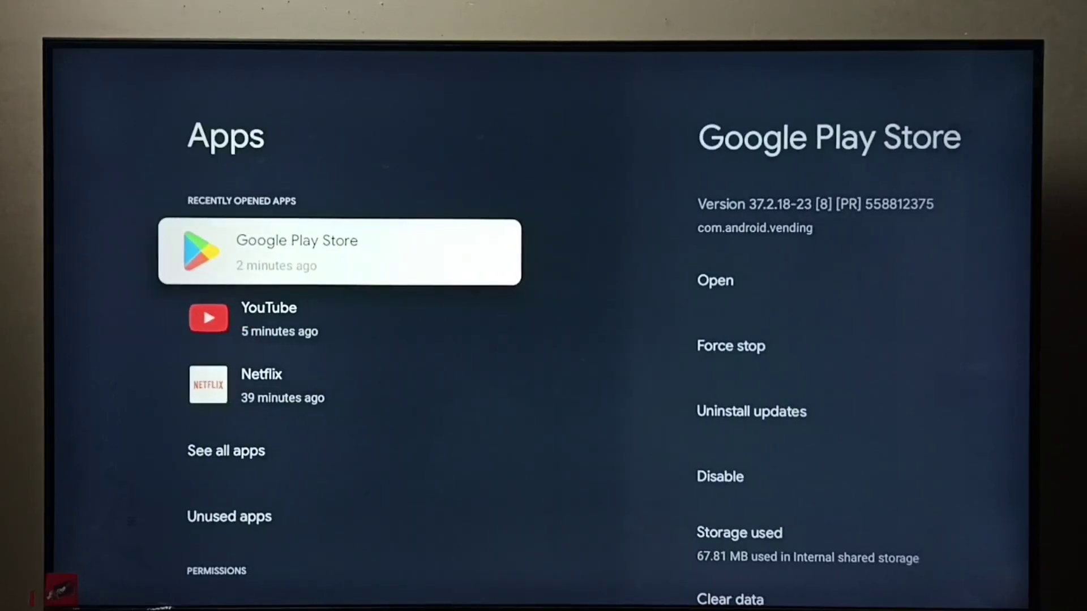
# Under See all apps, find YouTube and open its app info page.
pyautogui.press('Down')
pyautogui.press('Down')
pyautogui.press('Down')
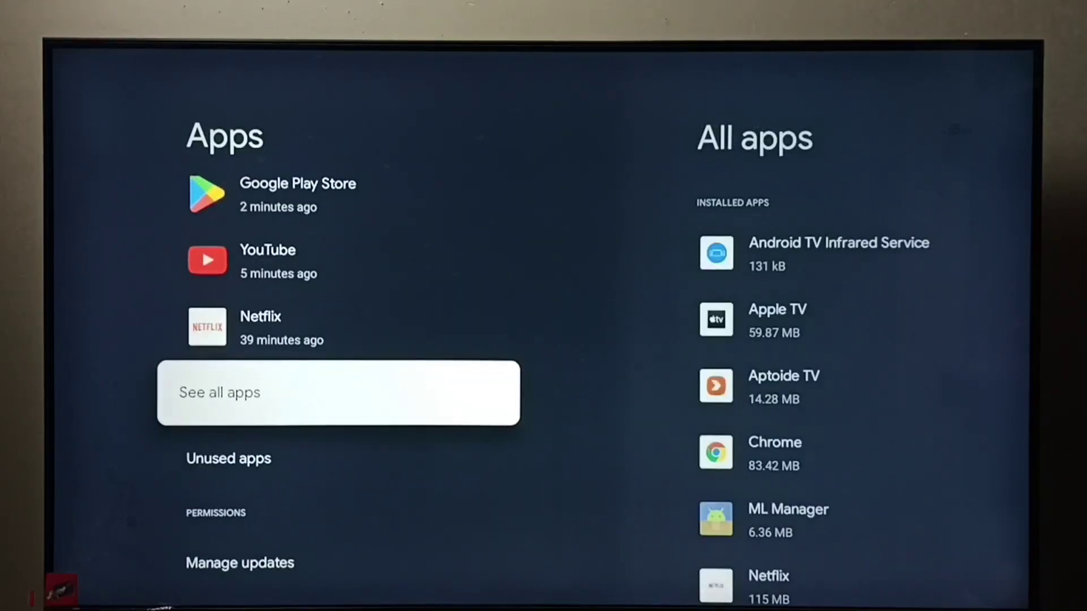
pyautogui.press('Return')
pyautogui.press('Down')
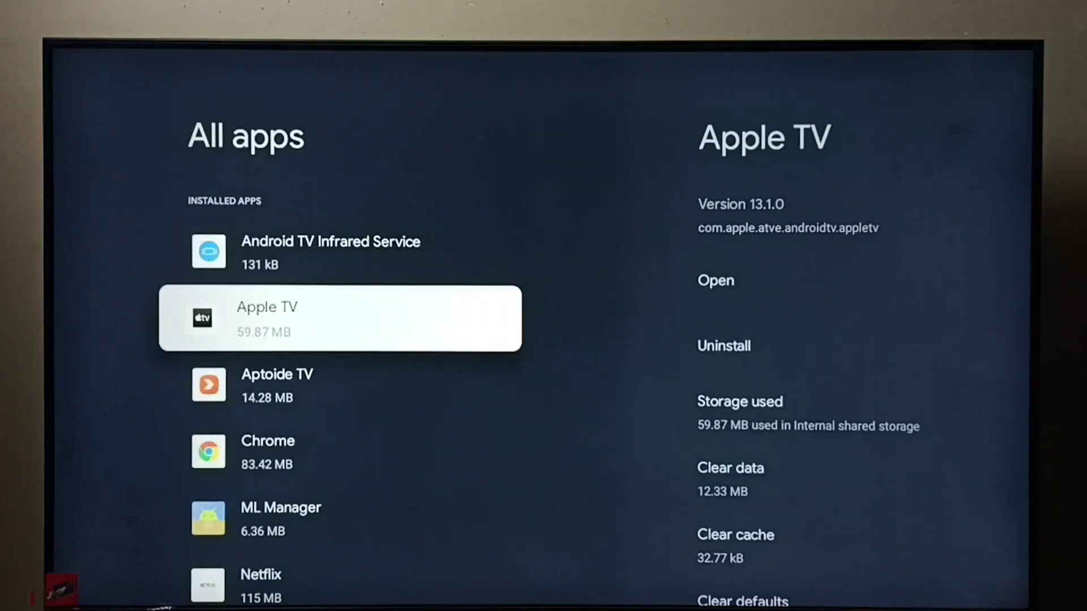
pyautogui.press('Down')
pyautogui.press('Down')
pyautogui.press('Down')
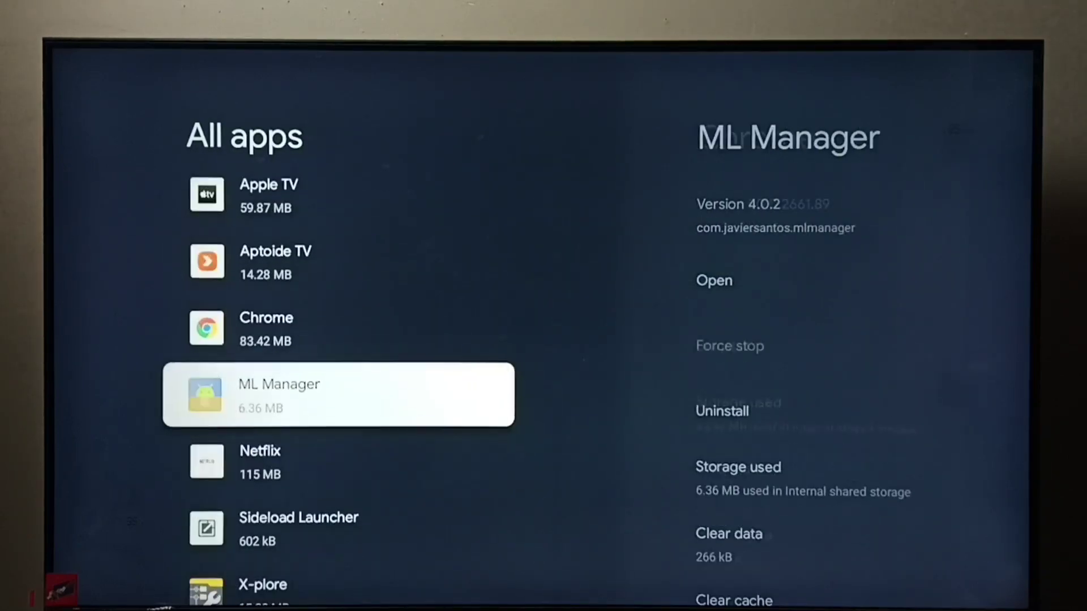
pyautogui.press('Down')
pyautogui.press('Down')
pyautogui.press('Down')
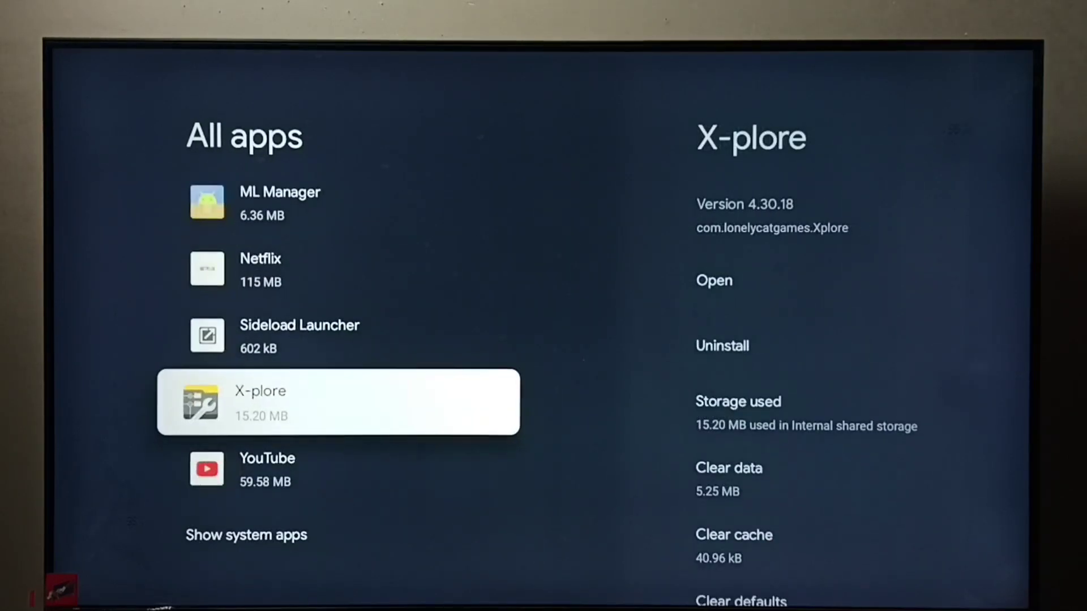
pyautogui.press('Down')
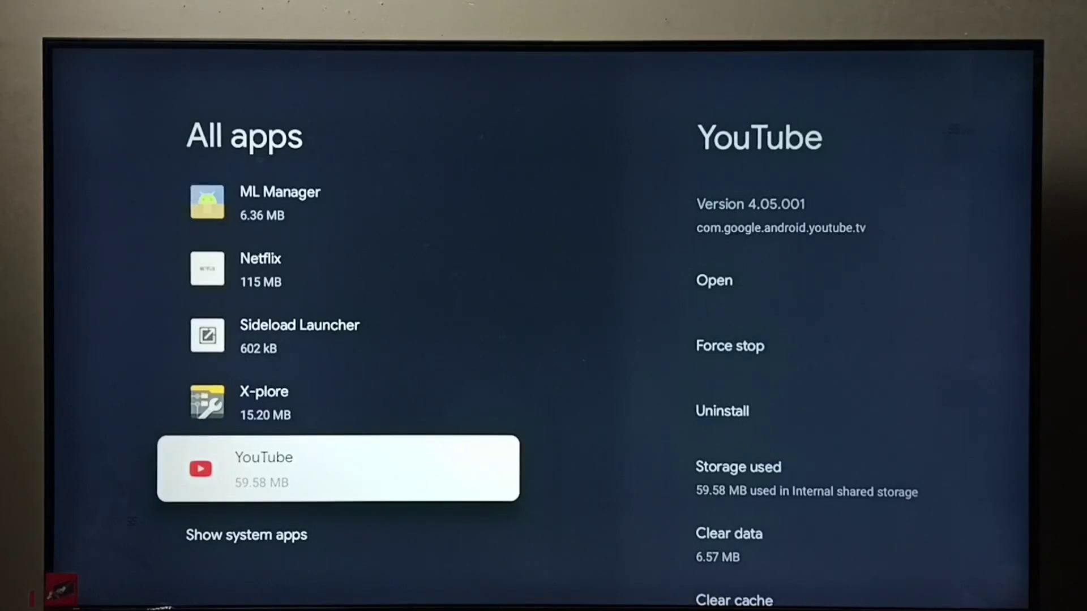
pyautogui.press('Return')
# Bring up YouTube's uninstall-for-all-users prompt, then back out to the Home screen.
pyautogui.press('Down')
pyautogui.press('Down')
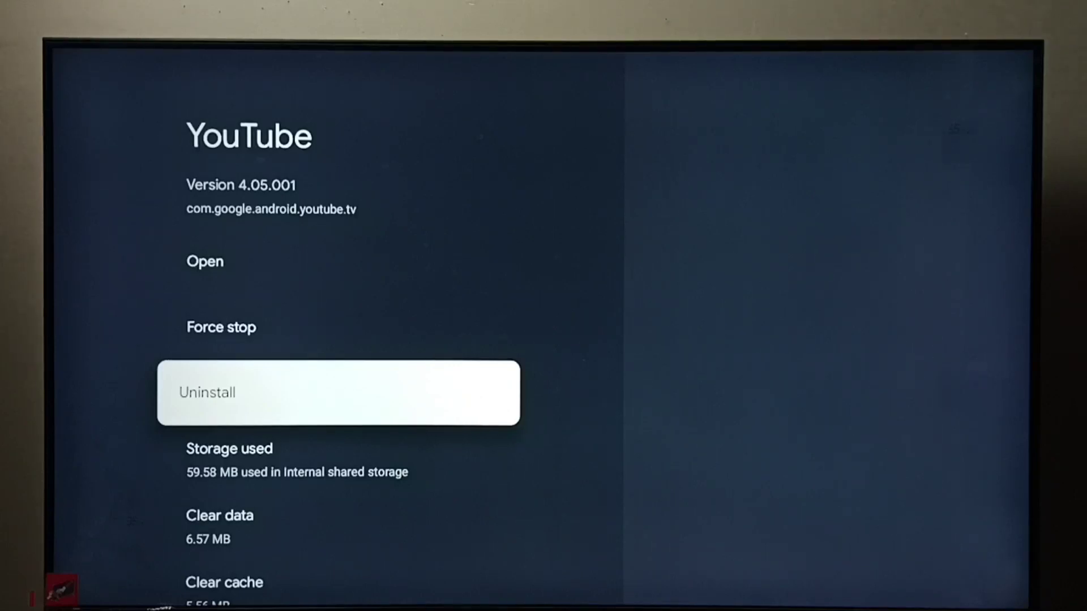
pyautogui.press('Return')
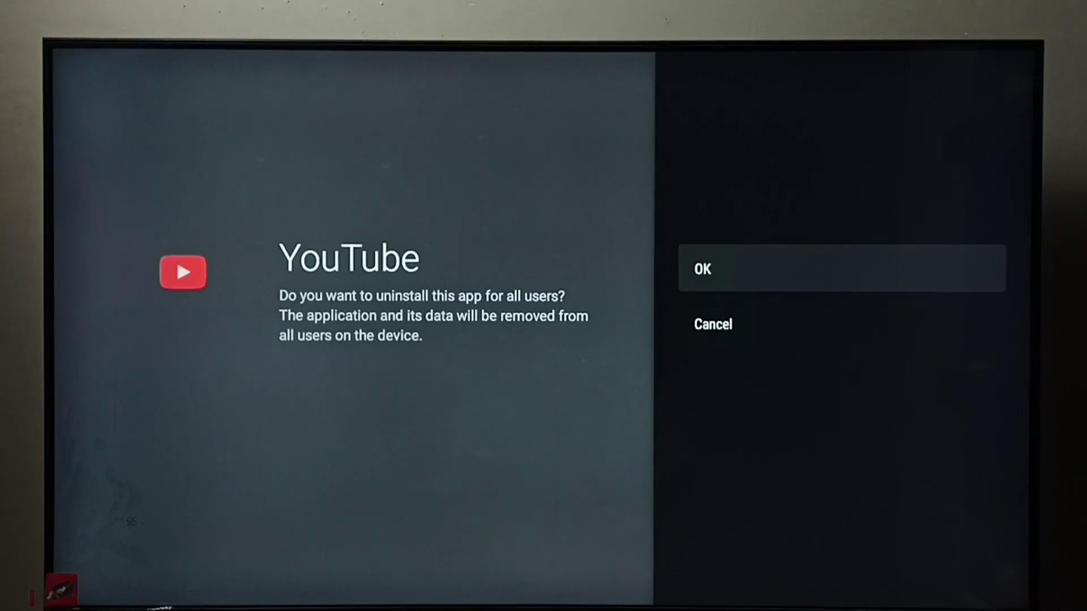
pyautogui.press('Return')
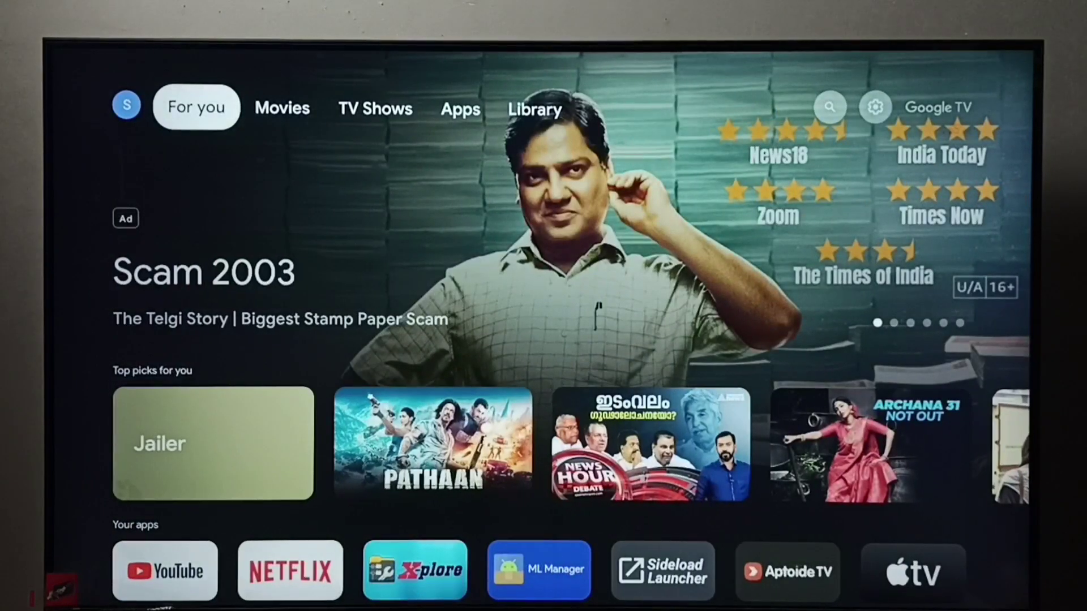
# Switch to the Apps tab and highlight the YouTube tile in Your apps.
pyautogui.press('Right')
pyautogui.press('Right')
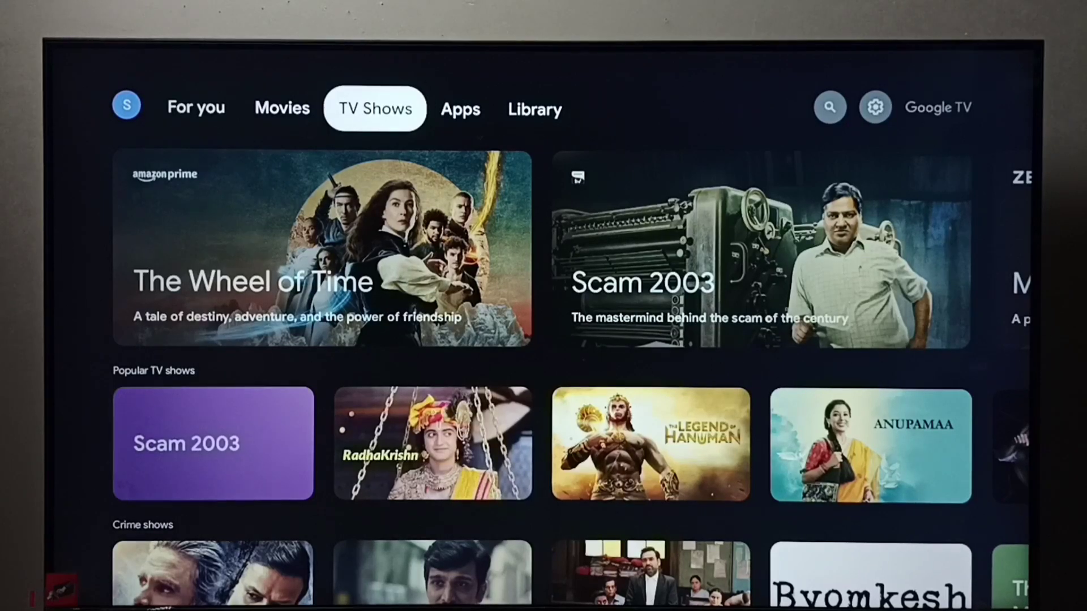
pyautogui.press('Right')
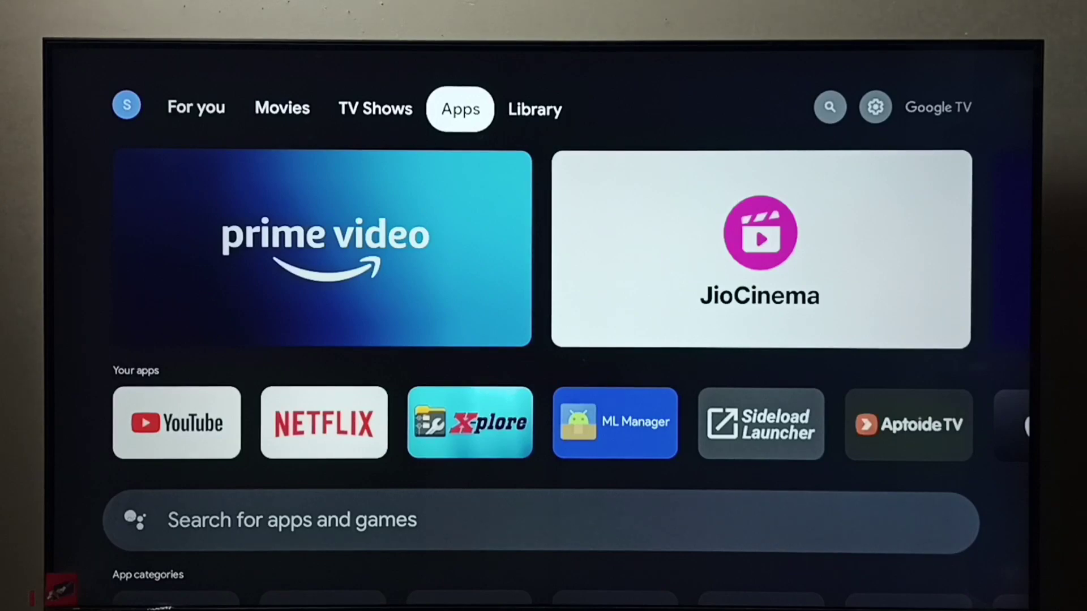
pyautogui.press('Down')
pyautogui.press('Down')
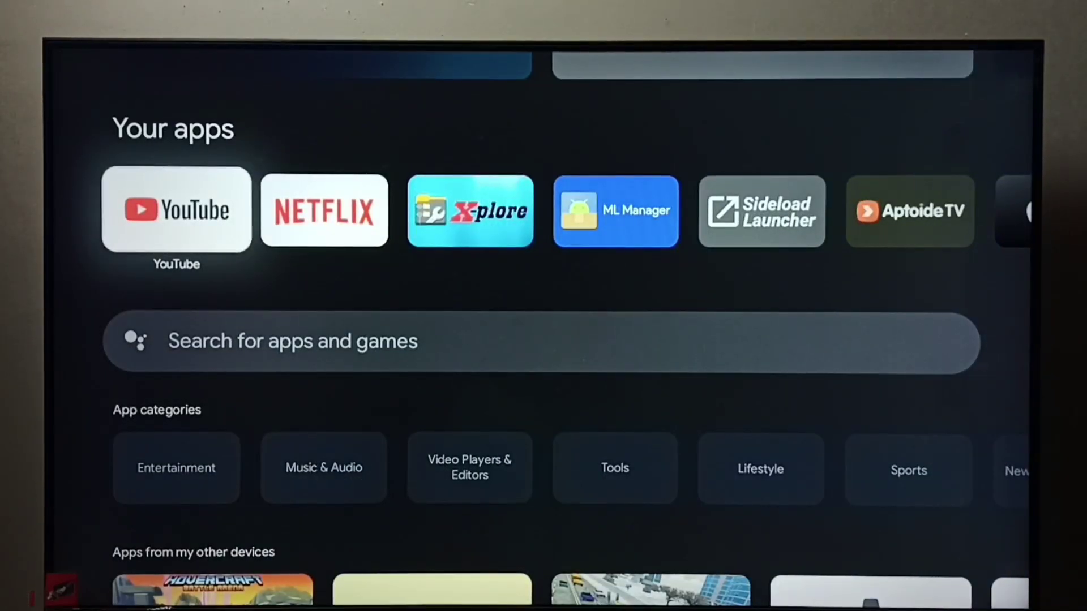
pyautogui.press('Right')
pyautogui.press('Left')
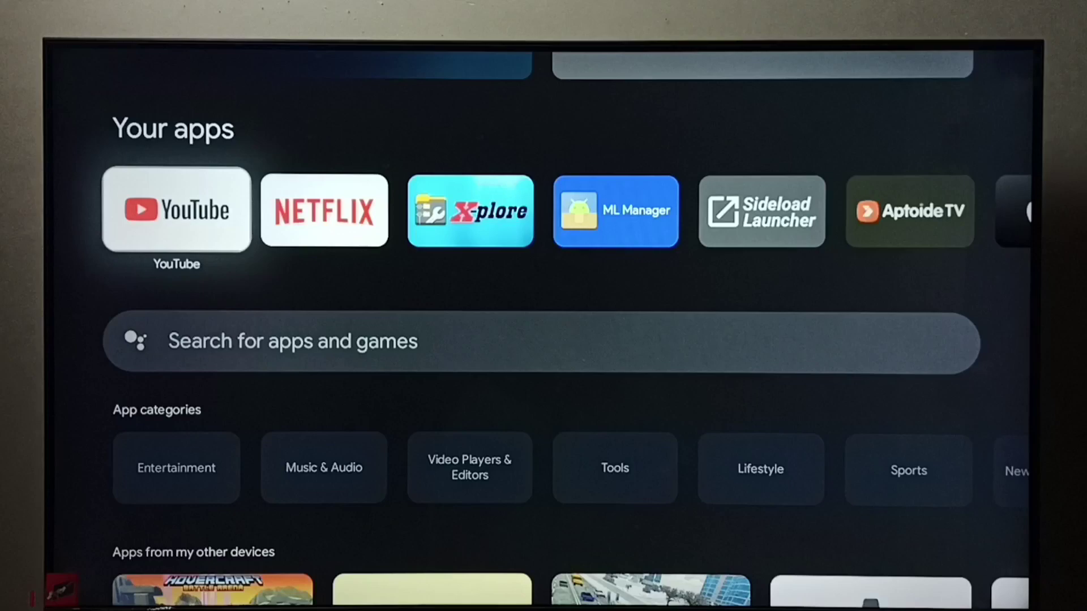
# From YouTube's options menu, open View details and highlight the Uninstall button.
pyautogui.press('Return')
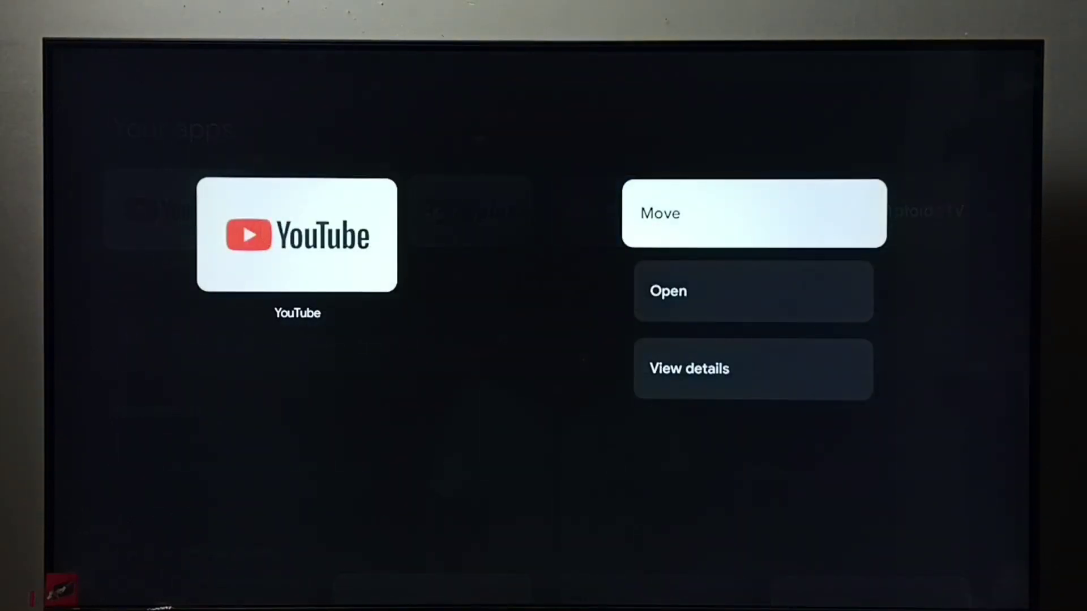
pyautogui.press('Down')
pyautogui.press('Down')
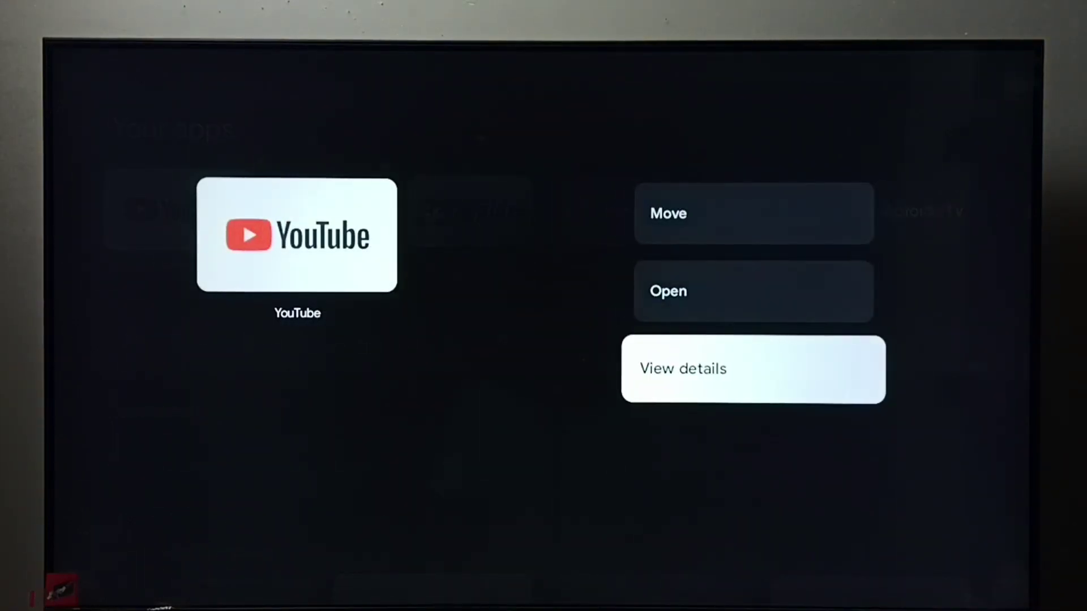
pyautogui.press('Return')
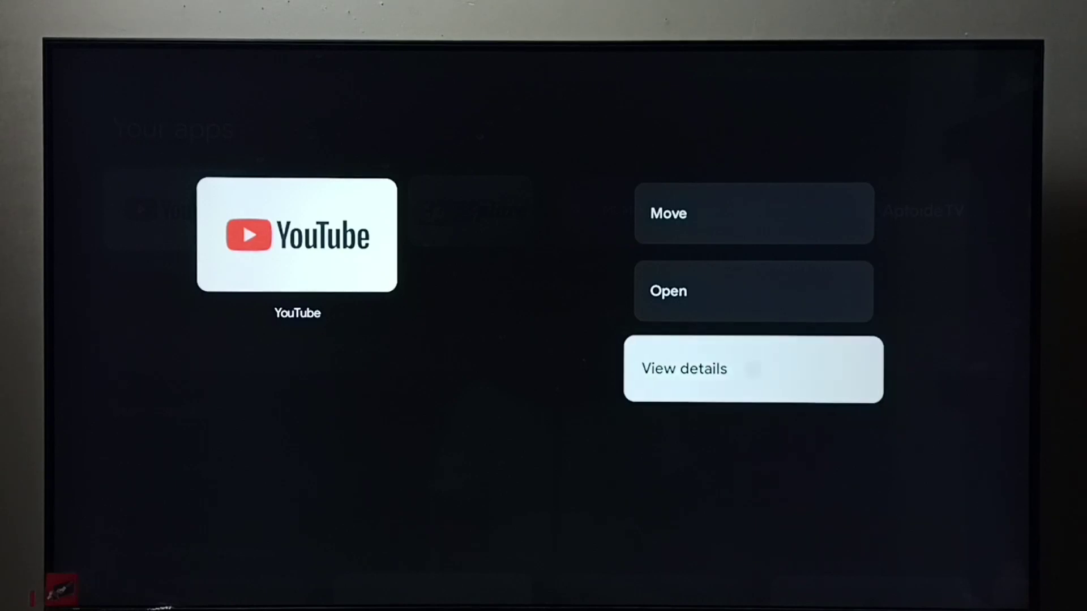
pyautogui.press('Right')
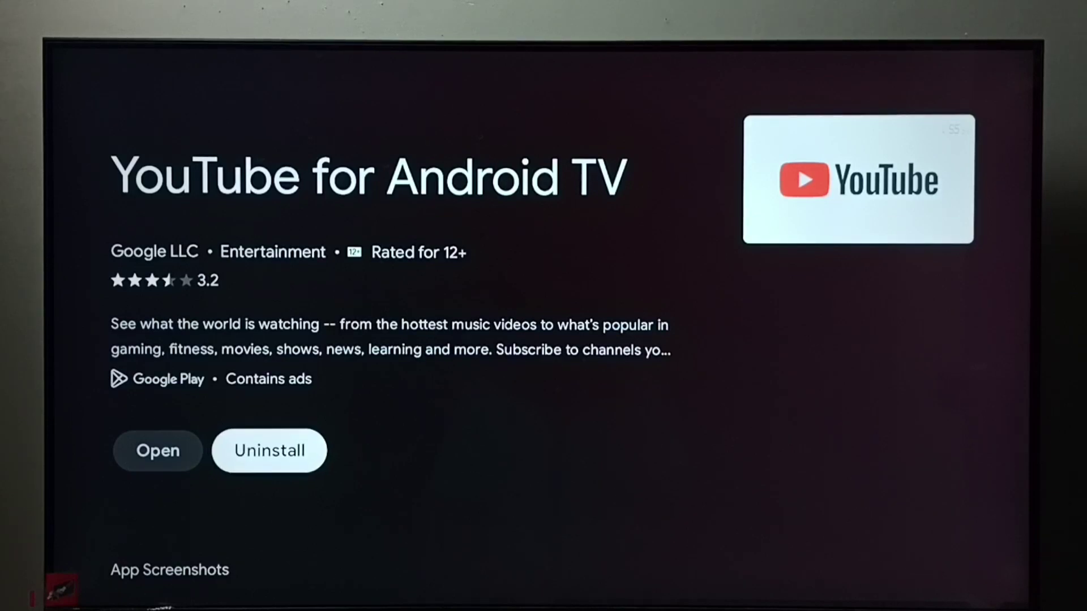
pyautogui.press('Return')
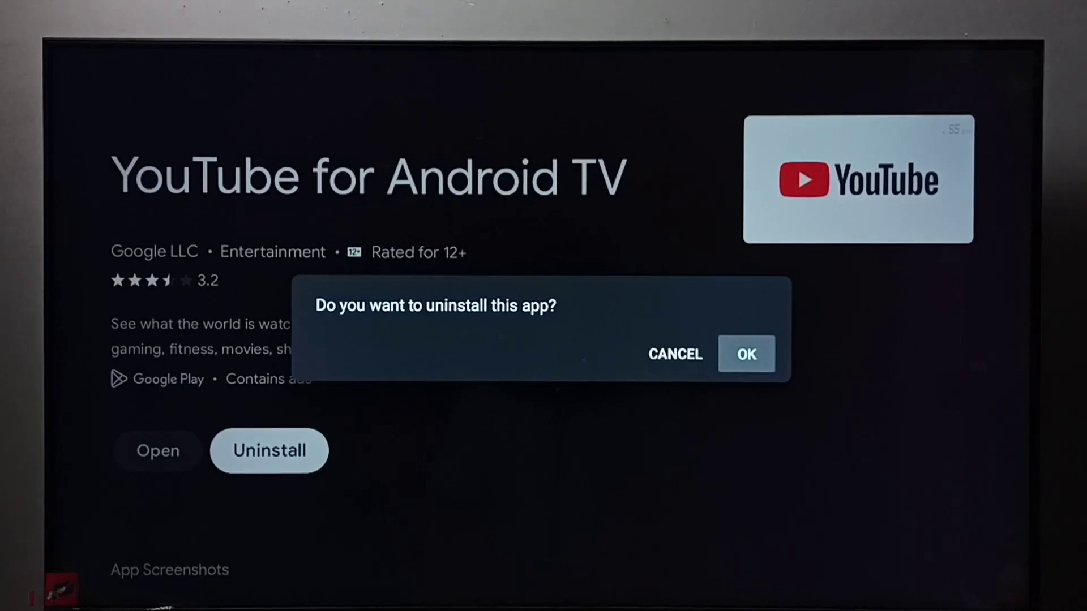
pyautogui.press('Left')
pyautogui.press('Return')
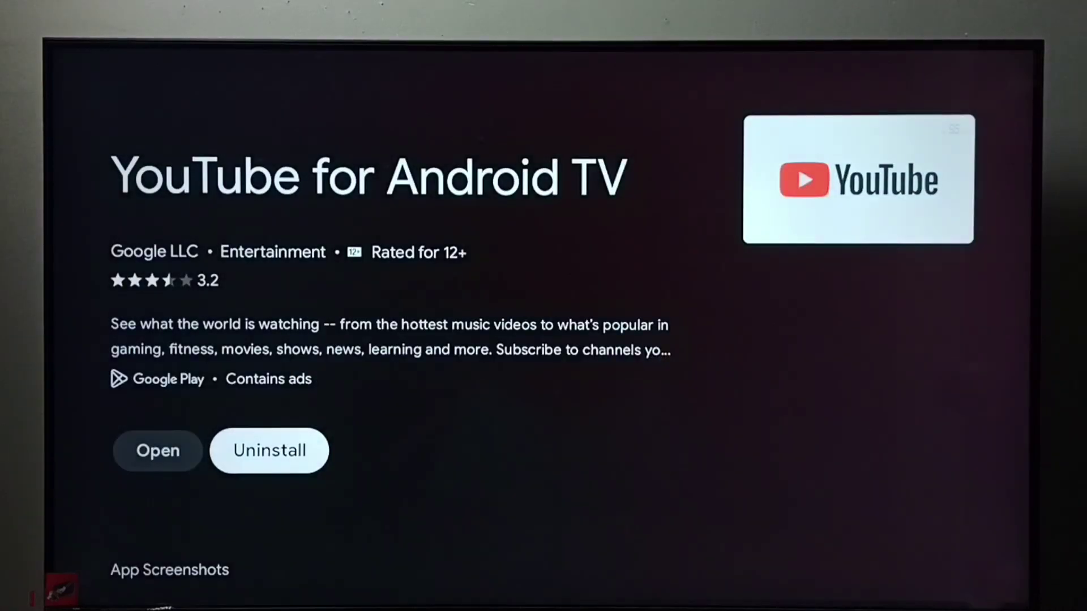